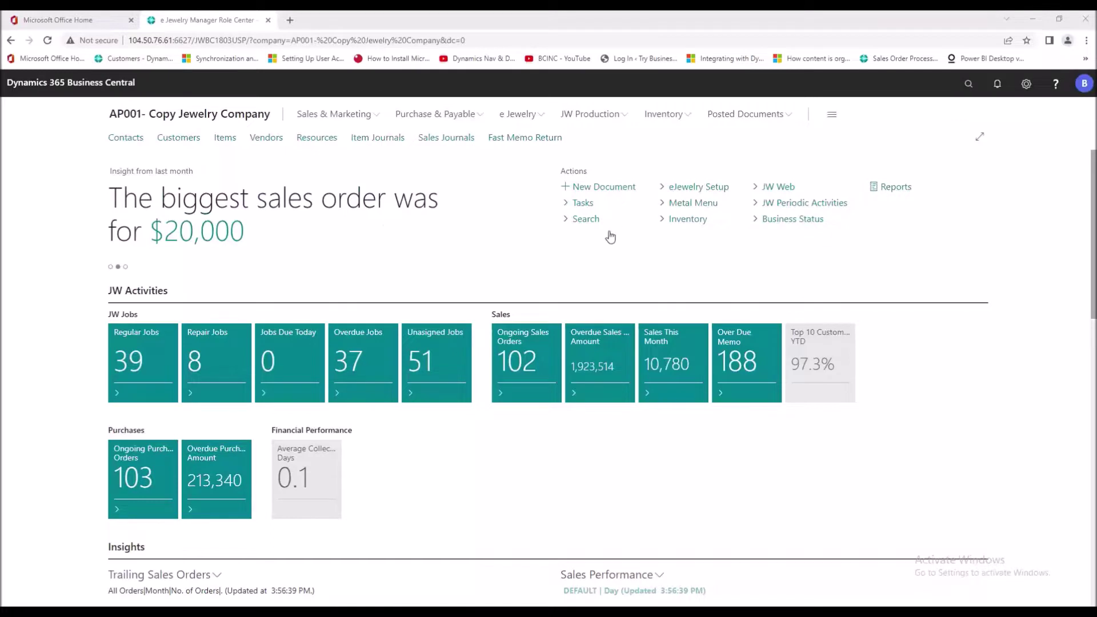
- Review the Daily Metal Prices list and return to the home page
click(584, 203)
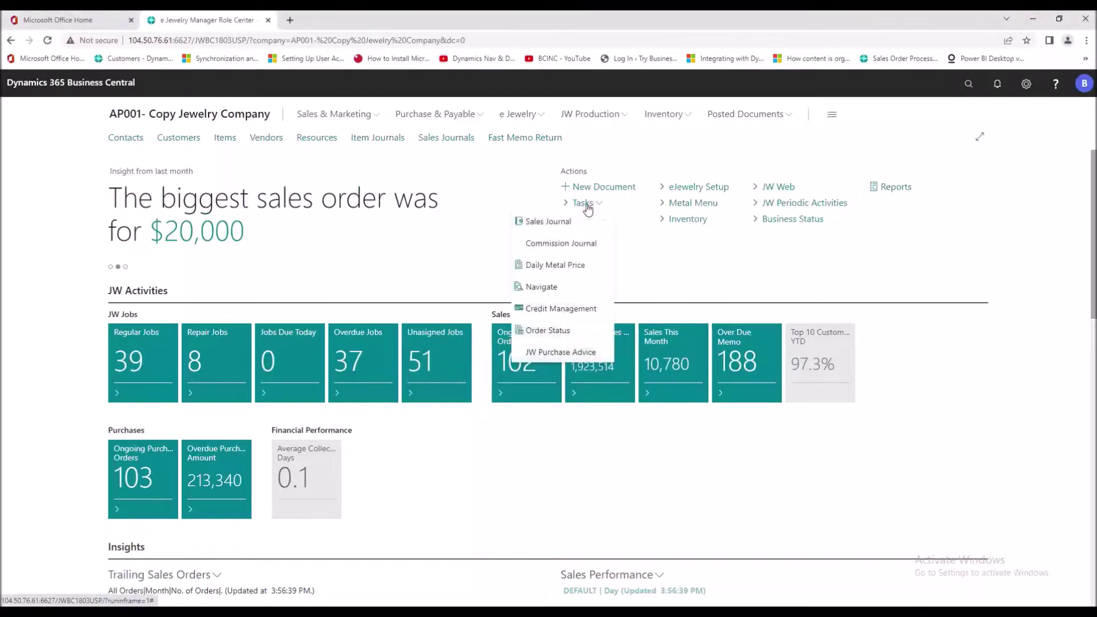
click(538, 268)
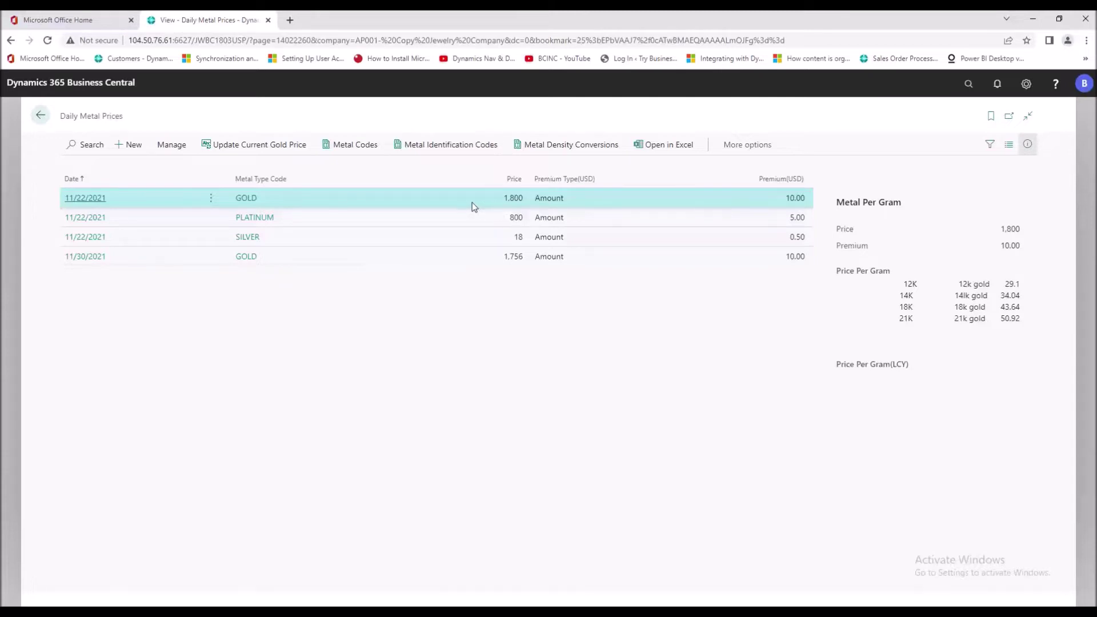
click(36, 119)
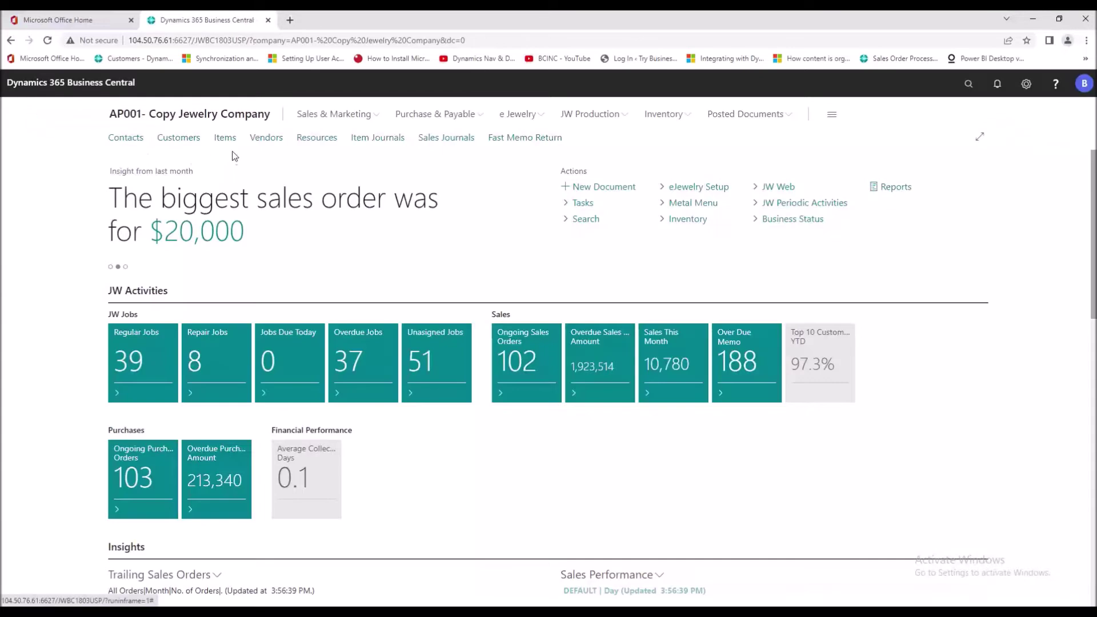
- Search the items list for "ge" and open the item card of GE001, the 14k gold earring with labor
click(225, 140)
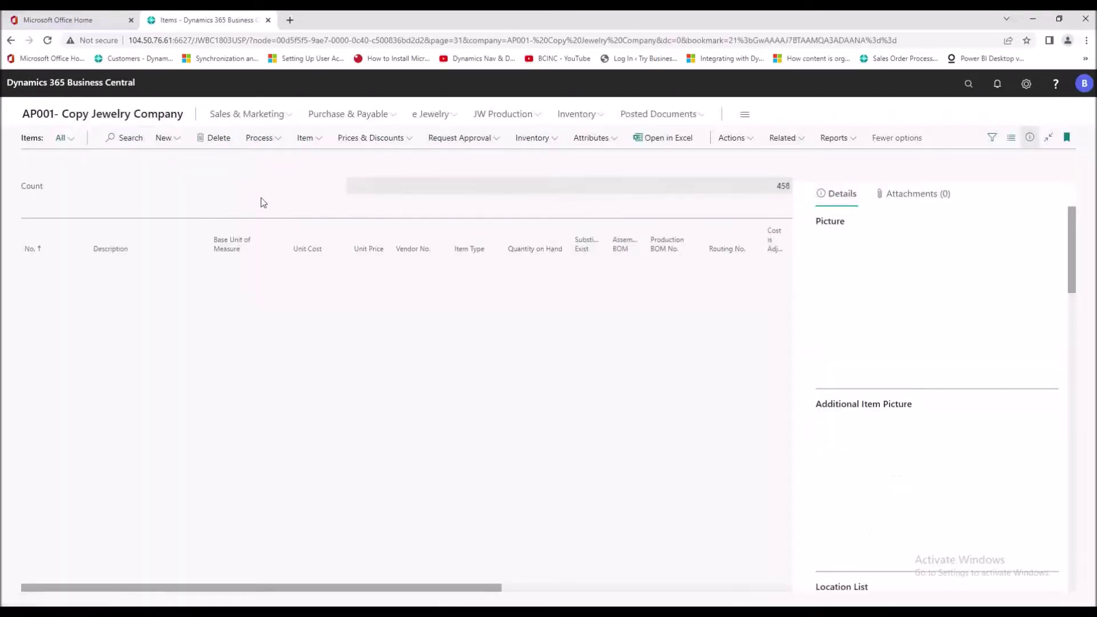
click(129, 138)
text(ge)
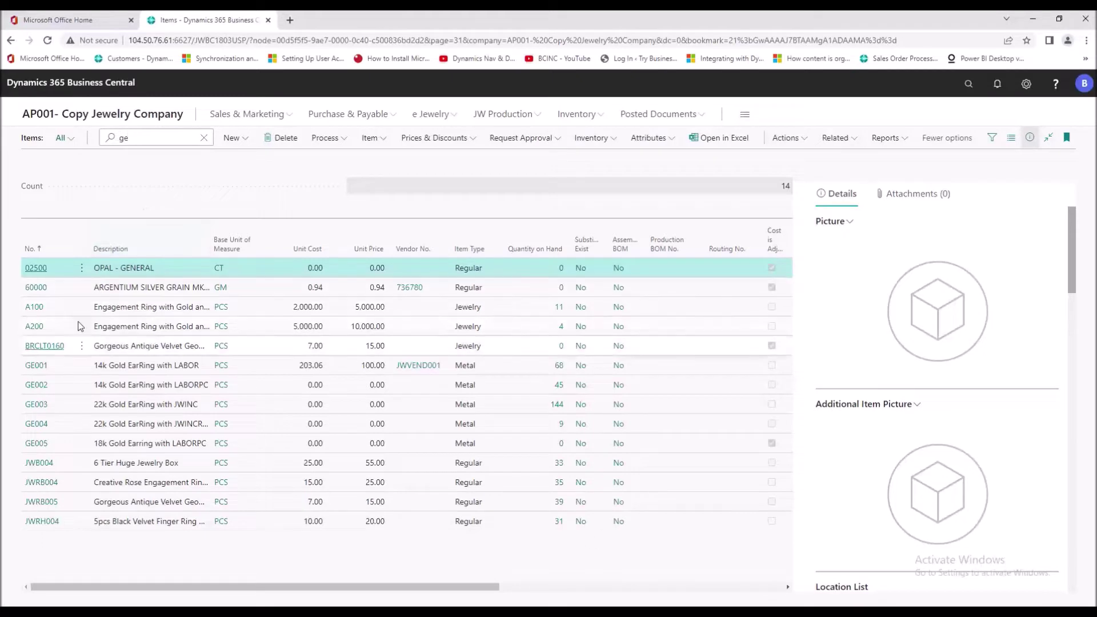
click(70, 366)
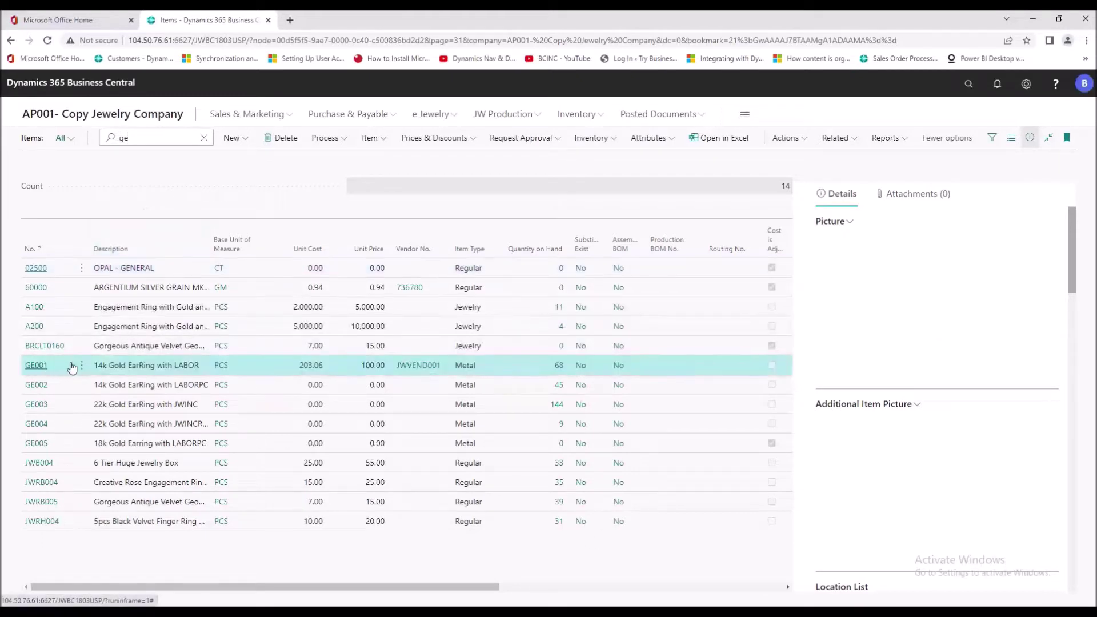
click(70, 367)
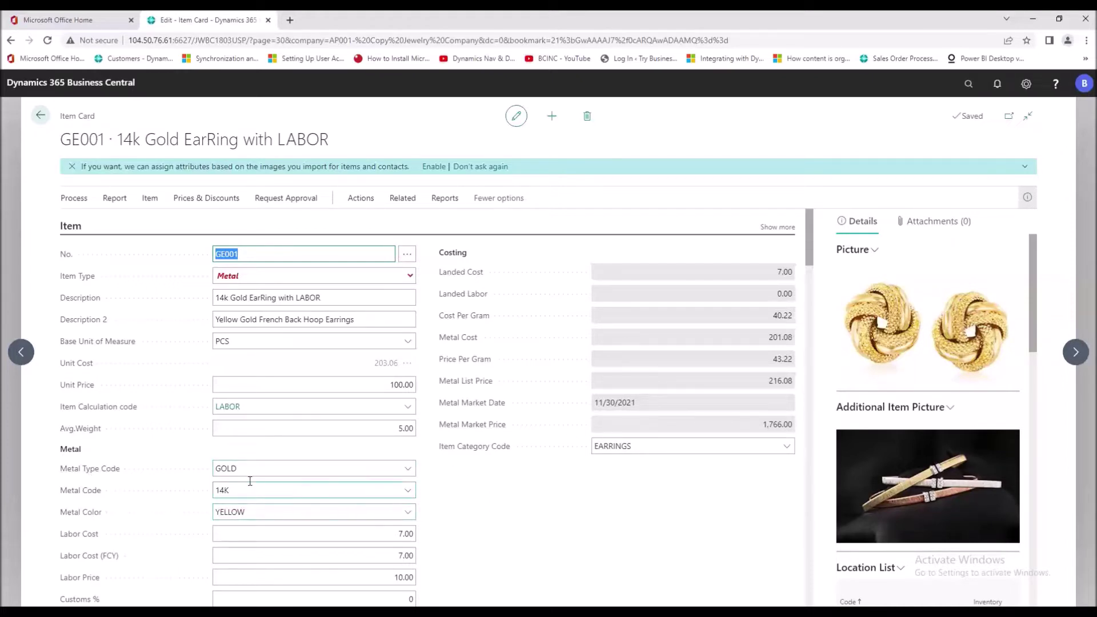
- Examine the available item calculation codes on the GE001 card, keep the current code and return to the items list
click(390, 407)
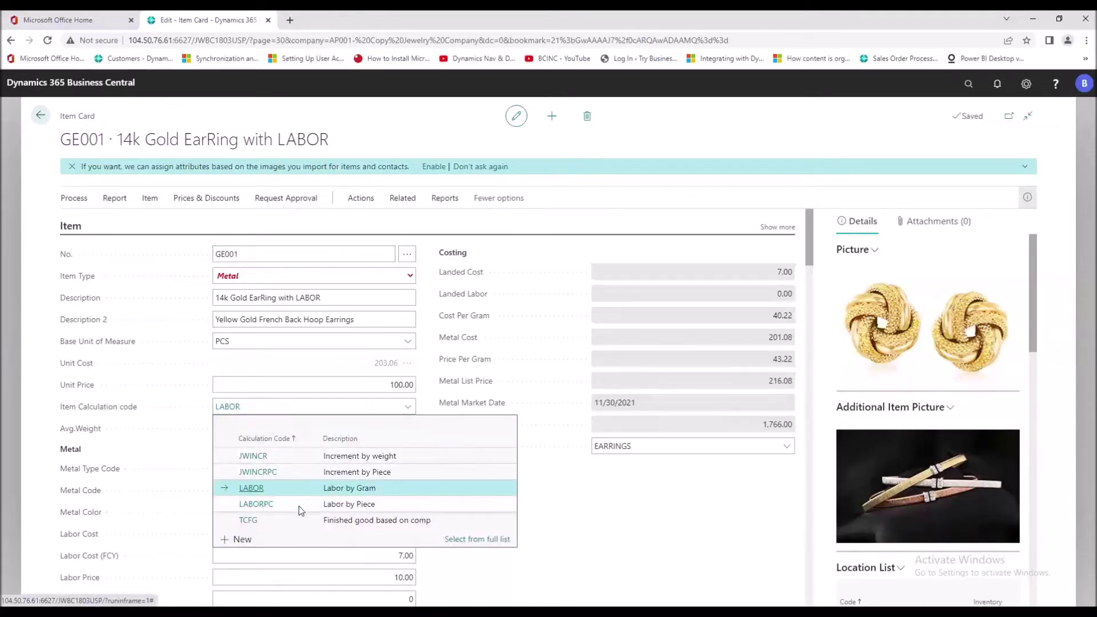
click(621, 484)
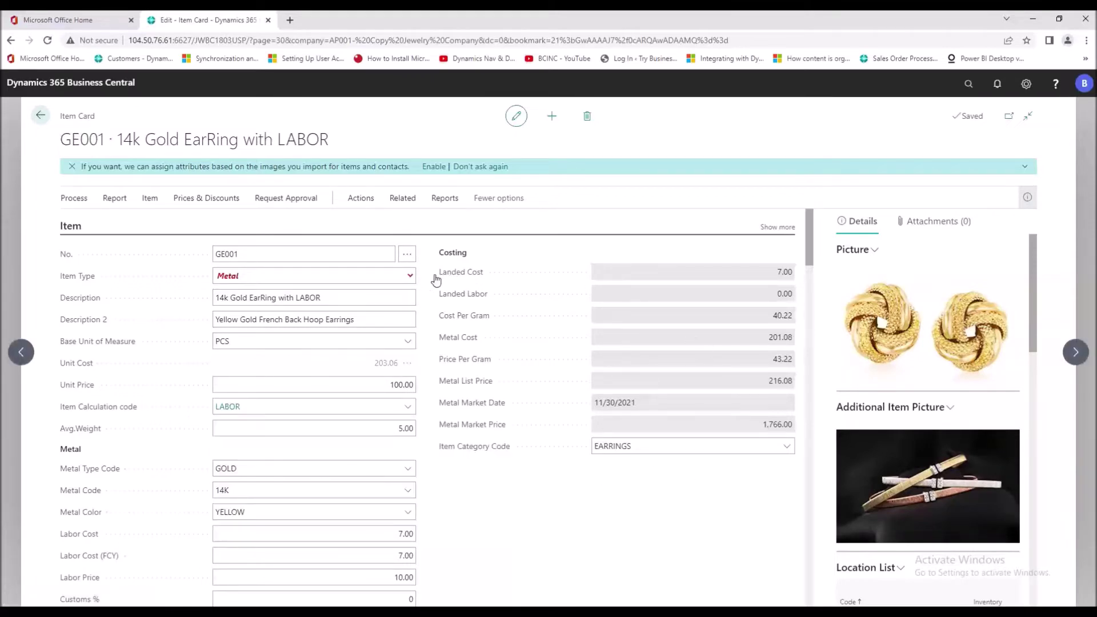
click(40, 117)
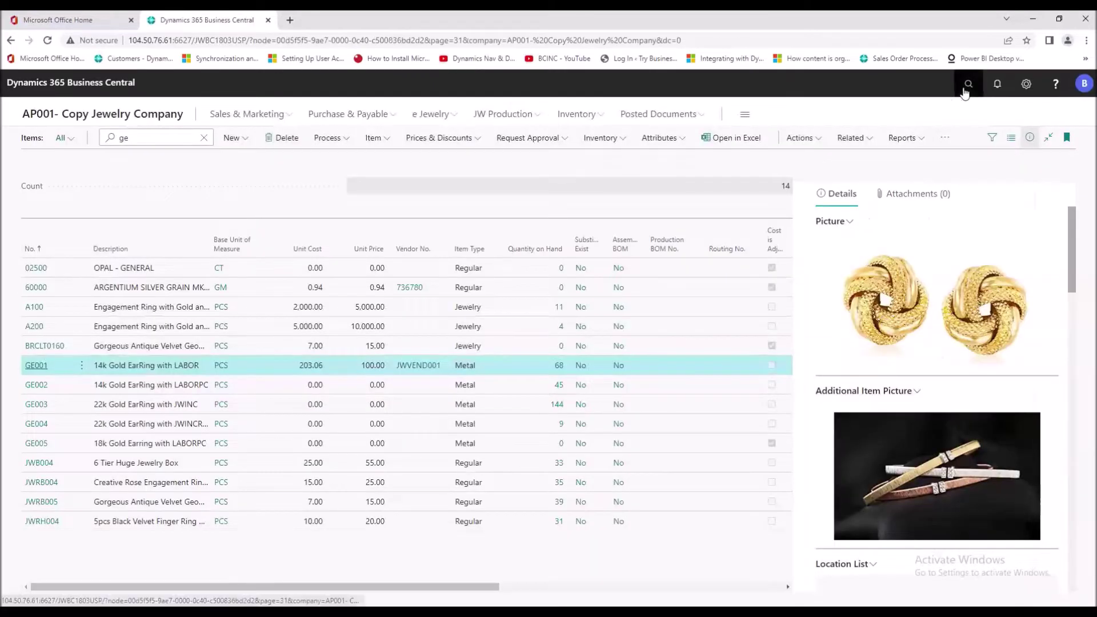
- Find and open the Item Journals, and set the pieces on the DFS04 diamond item line to 2
click(967, 87)
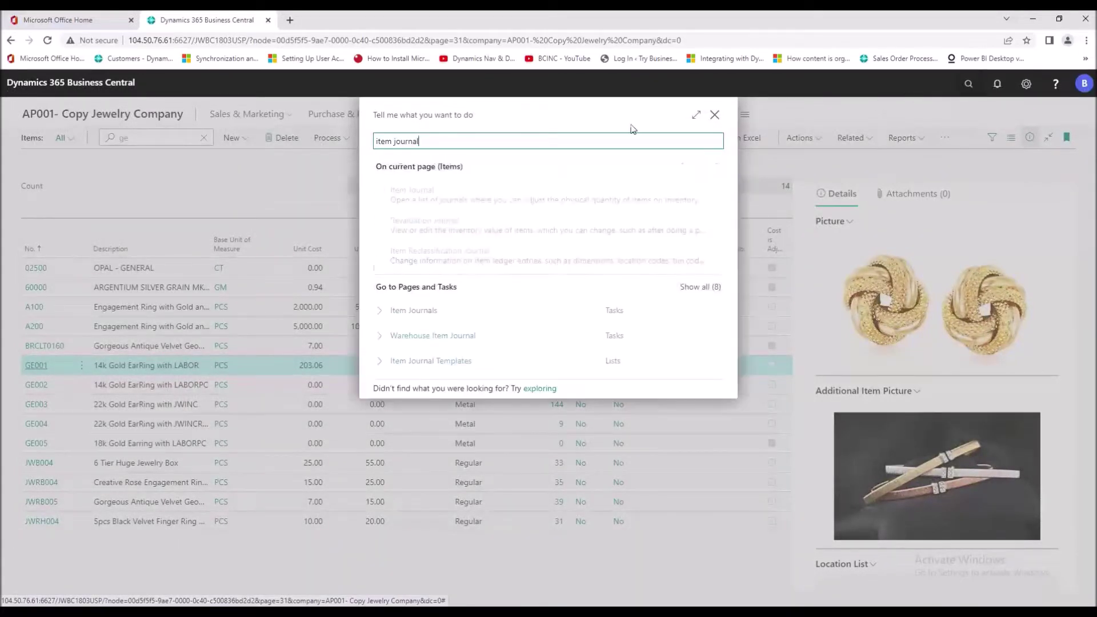
click(428, 312)
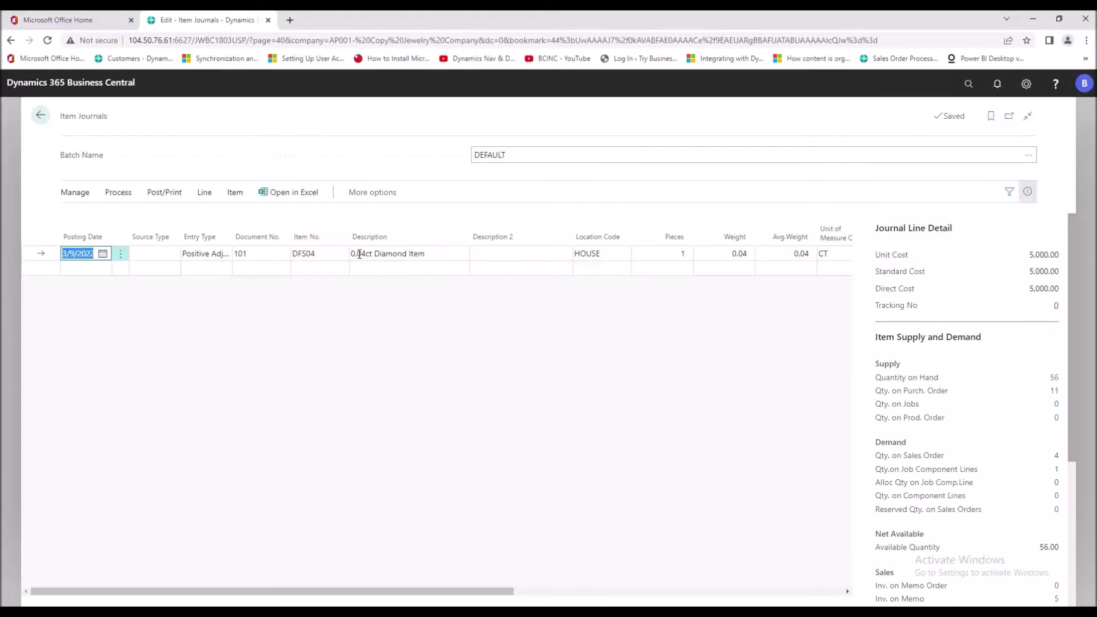
click(672, 253)
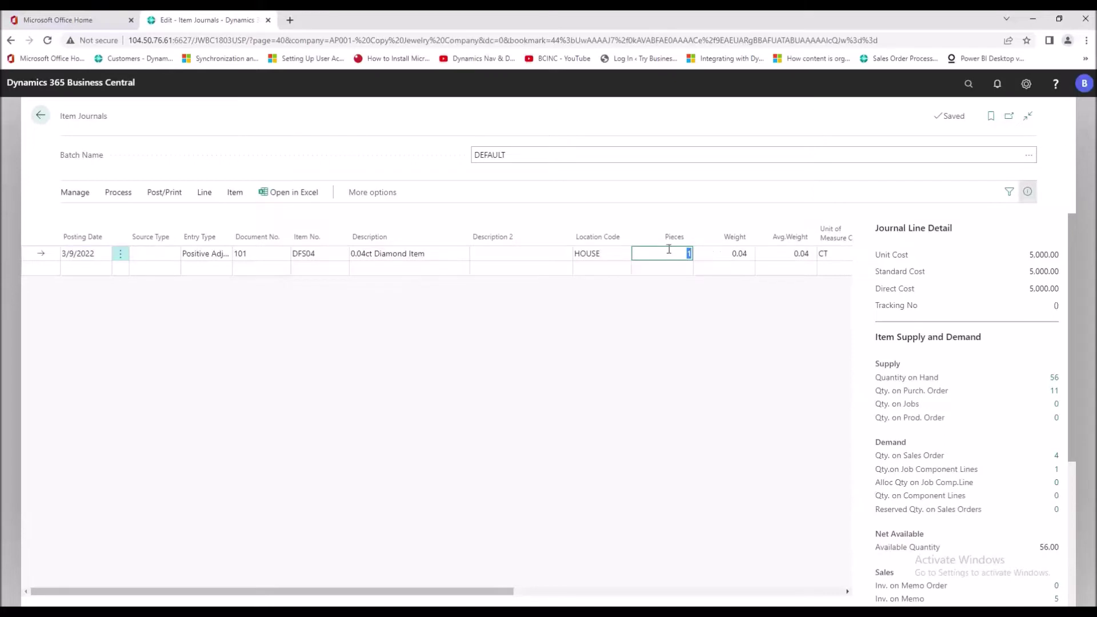
click(717, 257)
click(831, 253)
click(601, 252)
key(Tab)
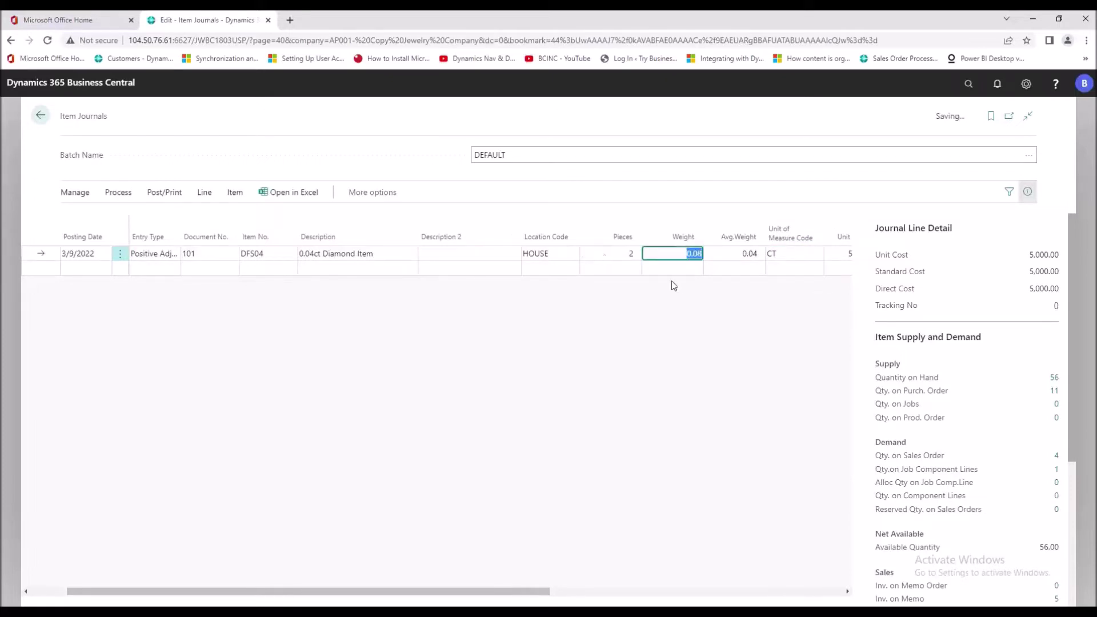
- Set the pieces on the DFS04 journal line to 5 and return to the items list
click(608, 253)
key(Tab)
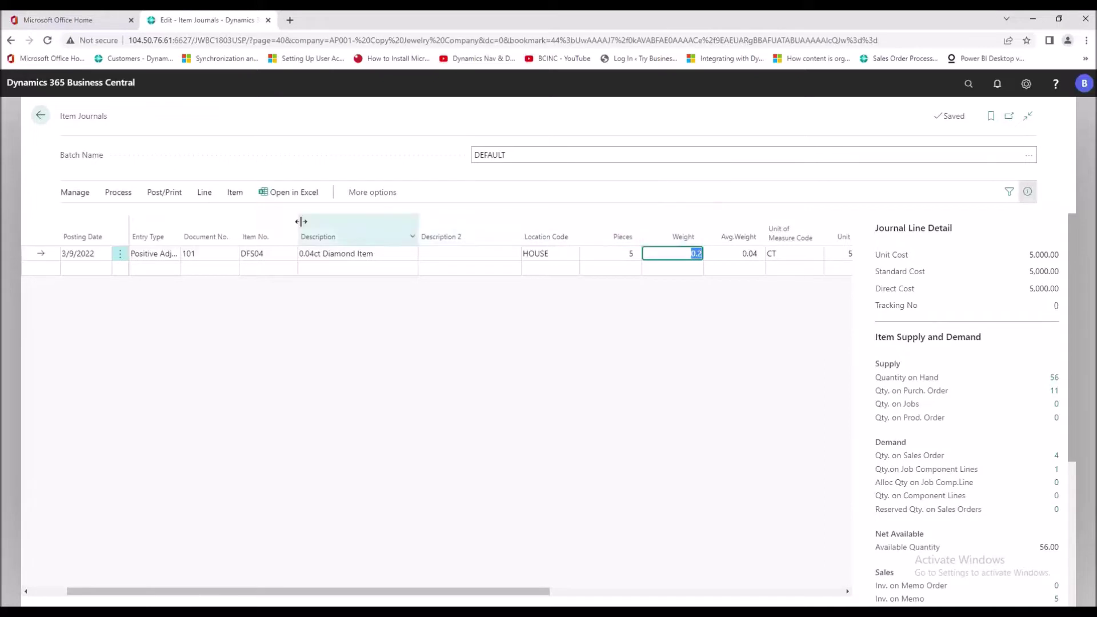
click(41, 116)
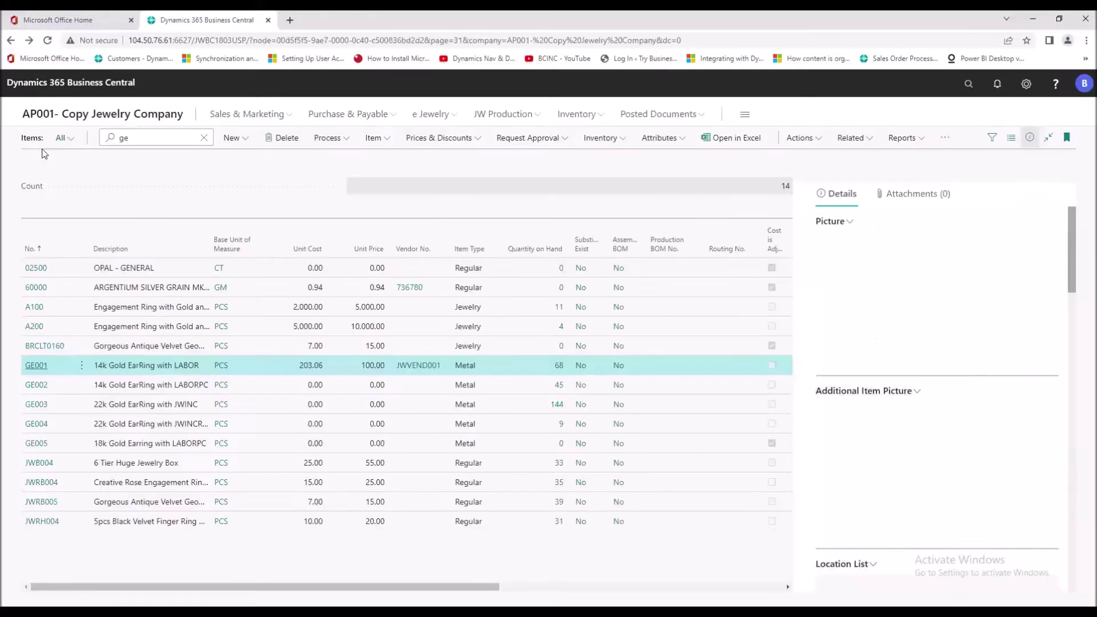
- Search the items list for "watch" and open the item card of WATCH003
key(ctrl+a)
text(wat)
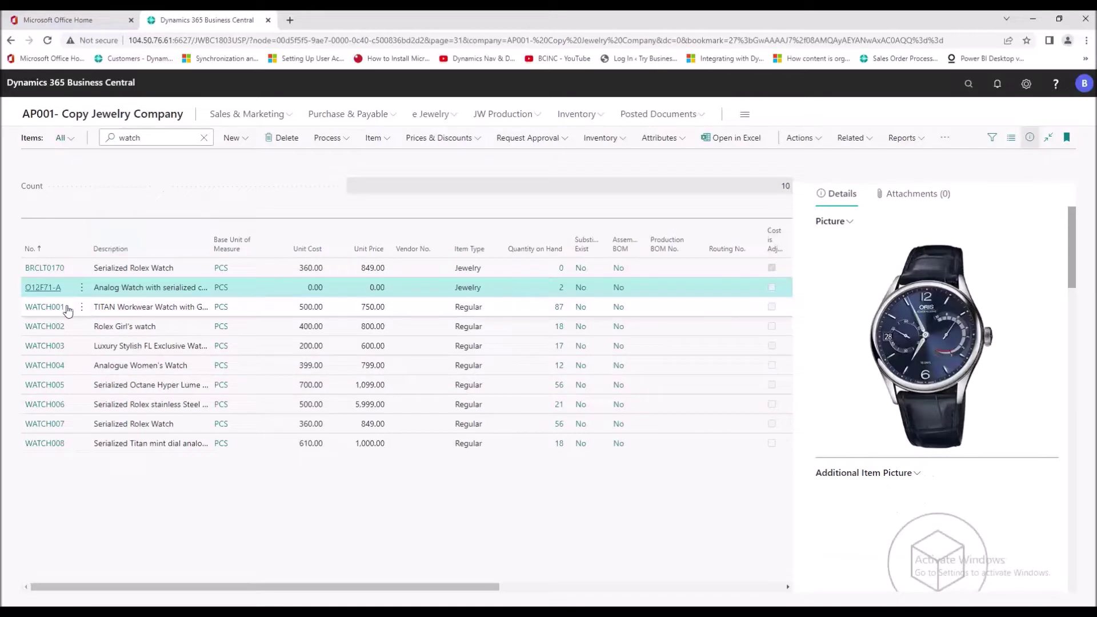
click(44, 350)
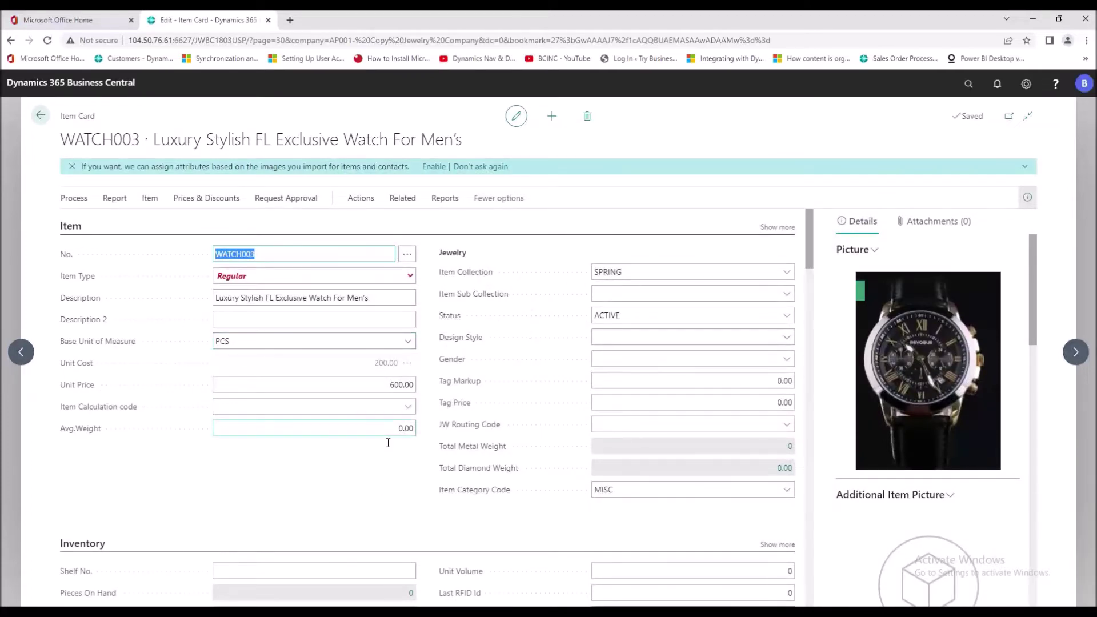
- Examine the Watch Details of WATCH003, including case size, case color and watch brand, and return to the items list
scroll(387, 444, down, 2)
scroll(386, 262, up, 2)
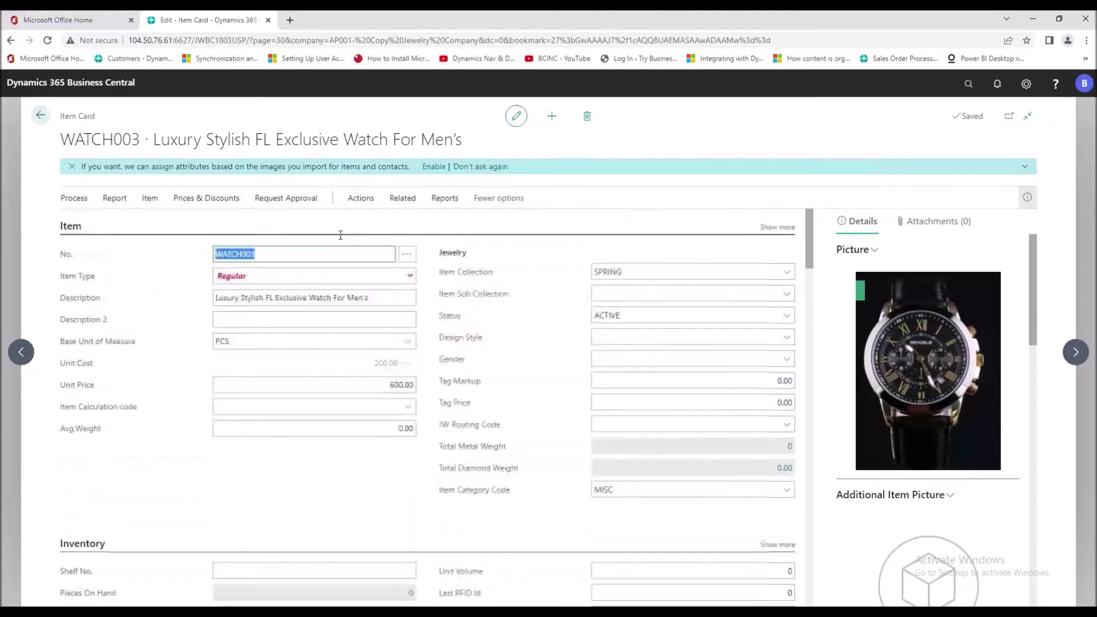
scroll(272, 359, down, 1)
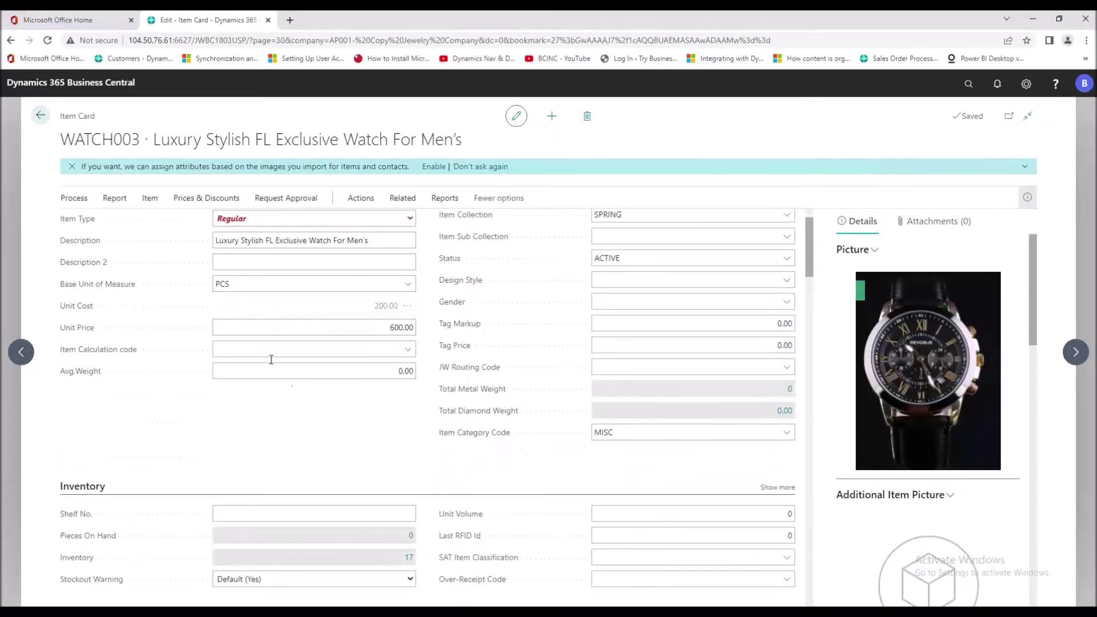
scroll(387, 411, down, 13)
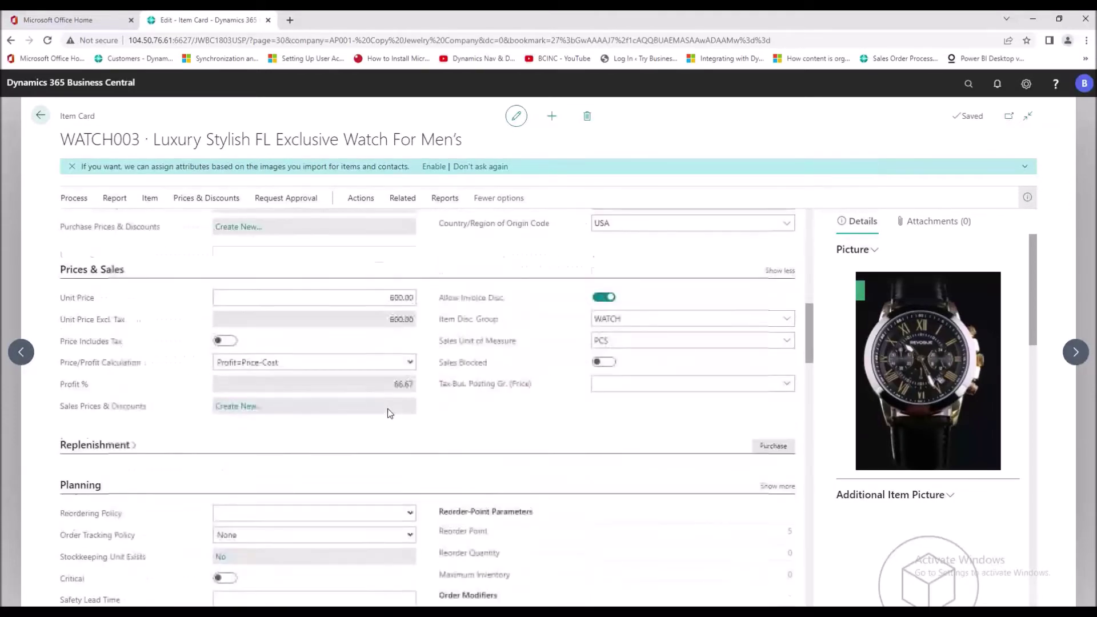
scroll(389, 413, down, 7)
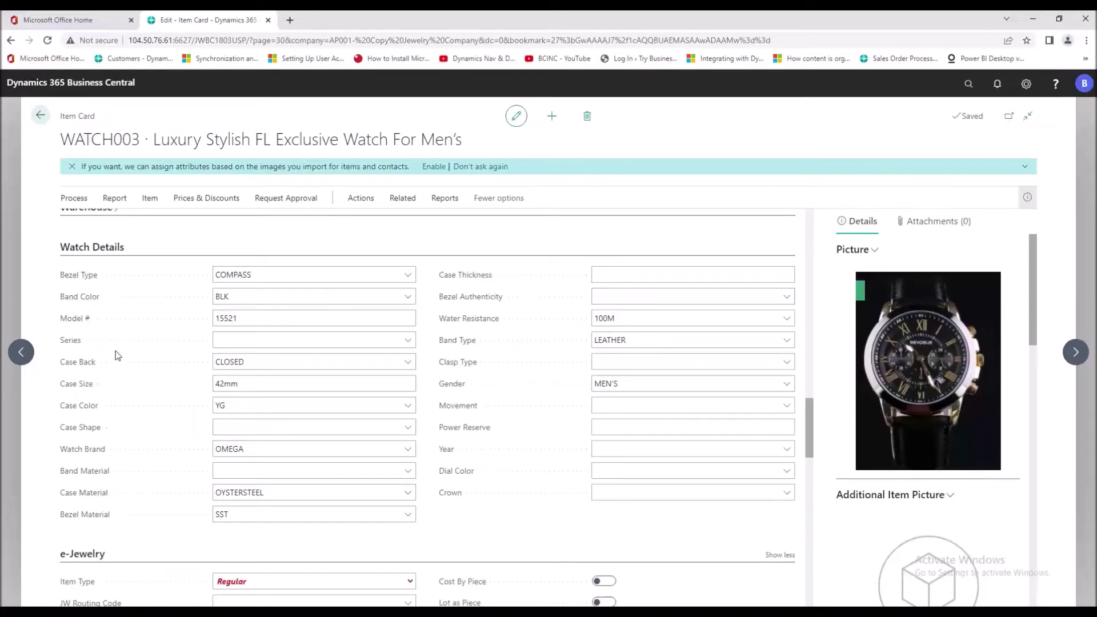
click(257, 380)
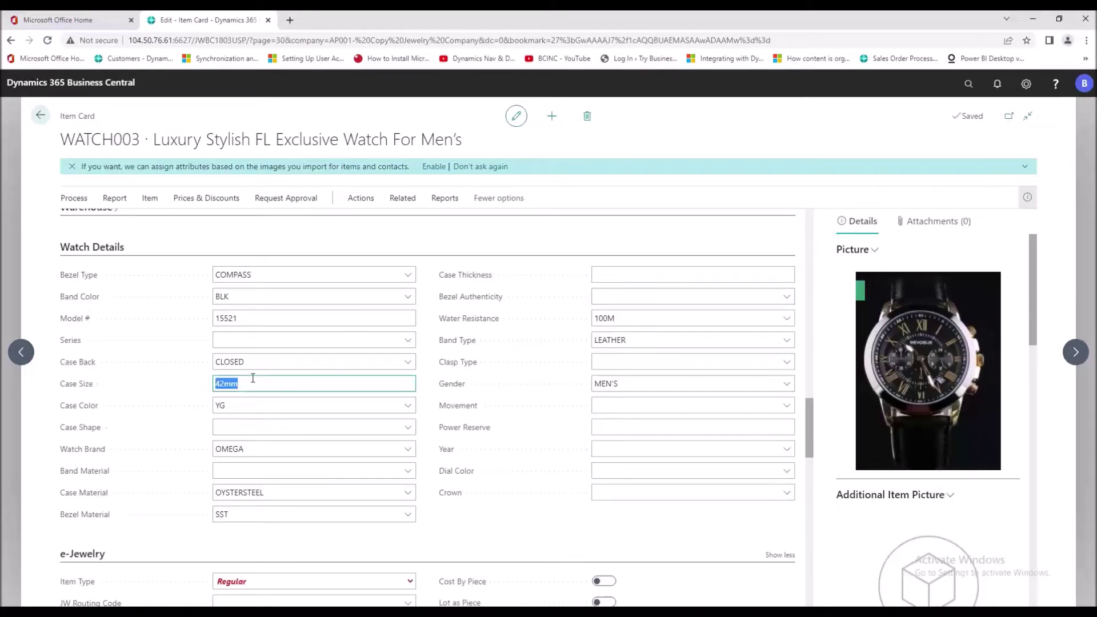
click(230, 407)
click(266, 448)
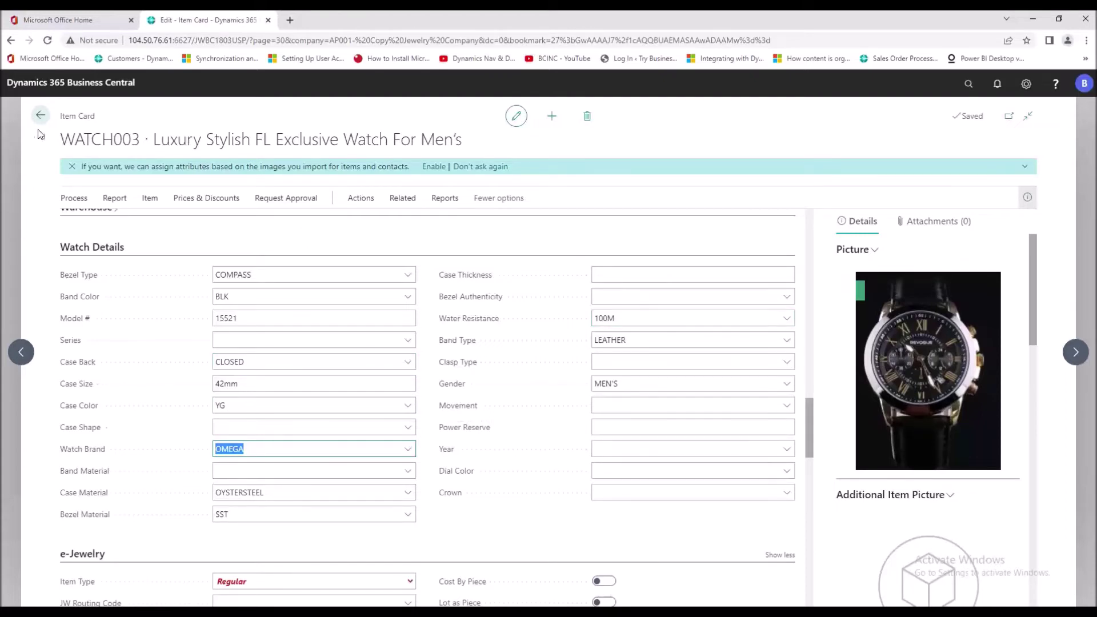
click(40, 115)
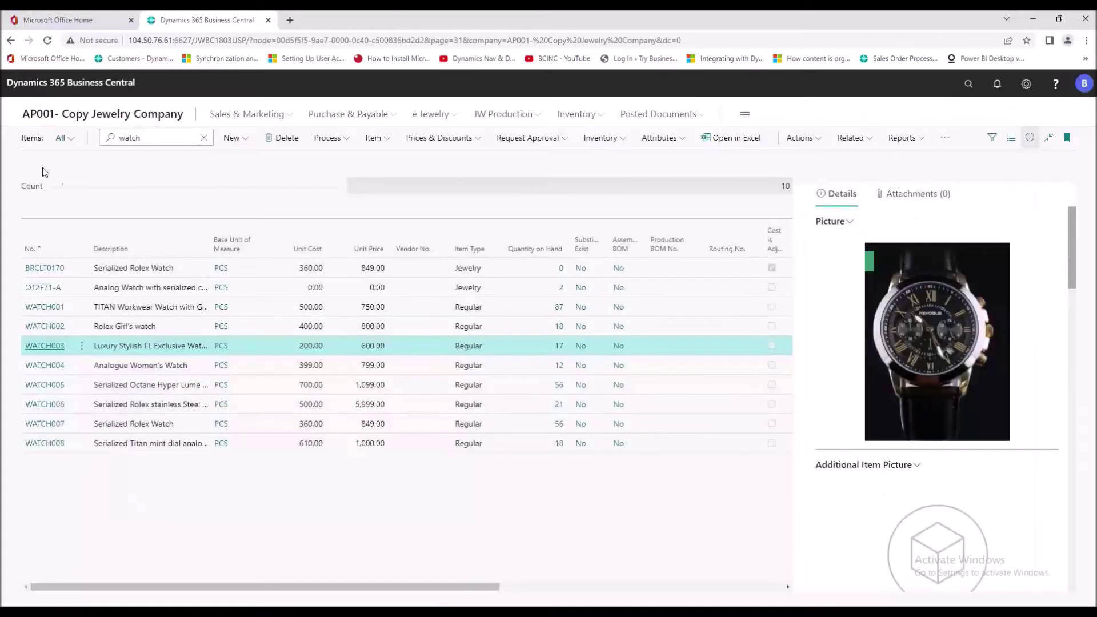
- Search the items list for "a100" and open the item card of the A100 engagement ring
click(163, 142)
key(BackSpace)
text(a100)
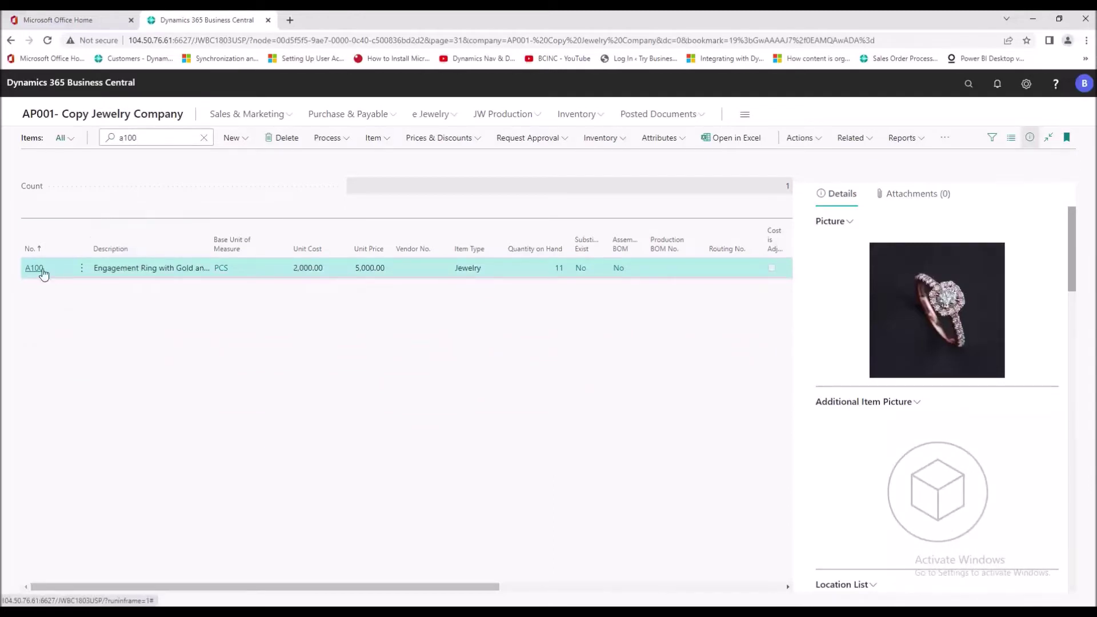
click(42, 271)
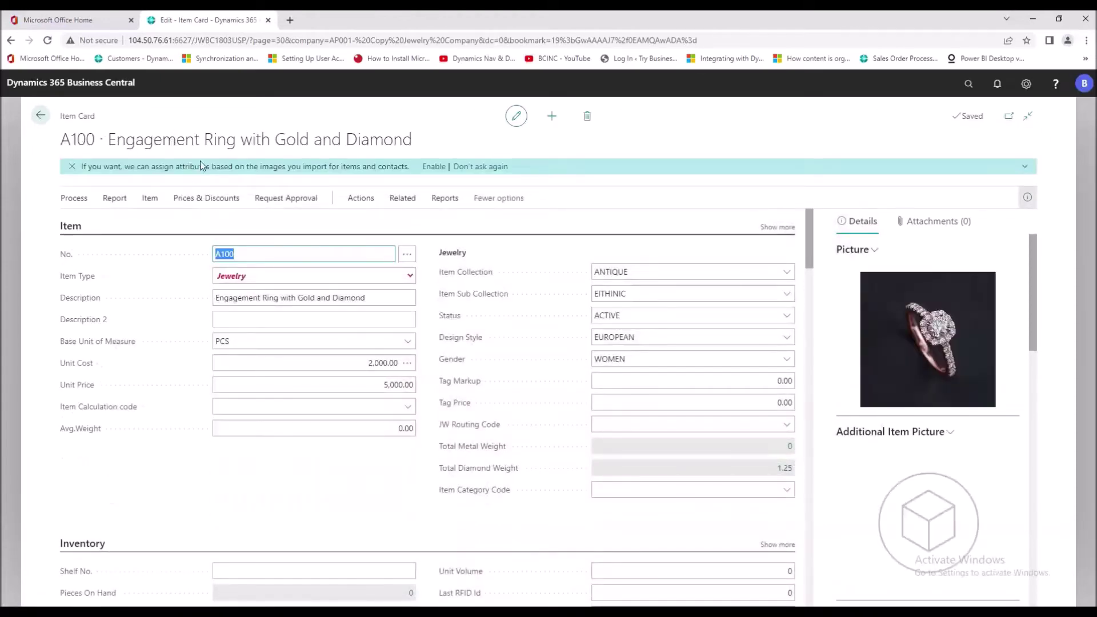
- Examine the item BOM breakdown of the A100 engagement ring and leave it
click(75, 198)
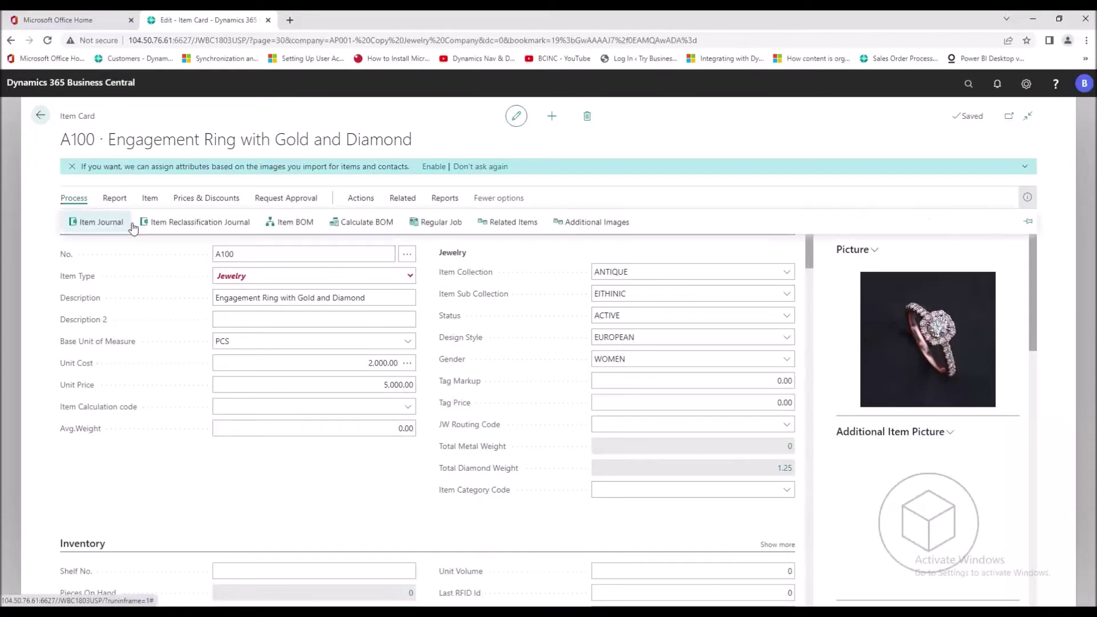
click(281, 222)
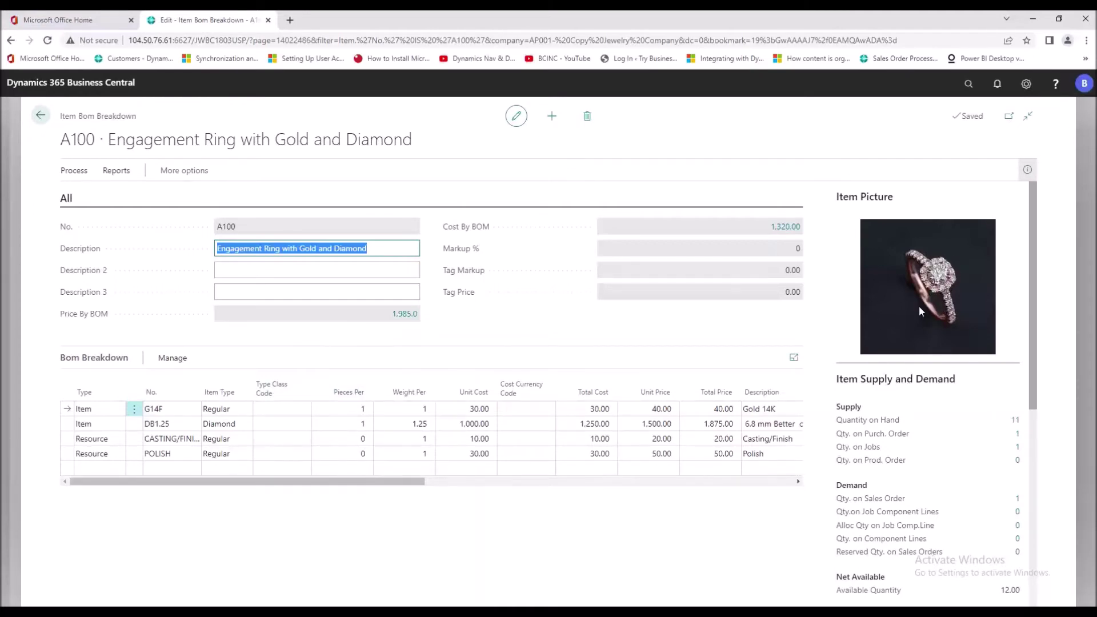
click(40, 117)
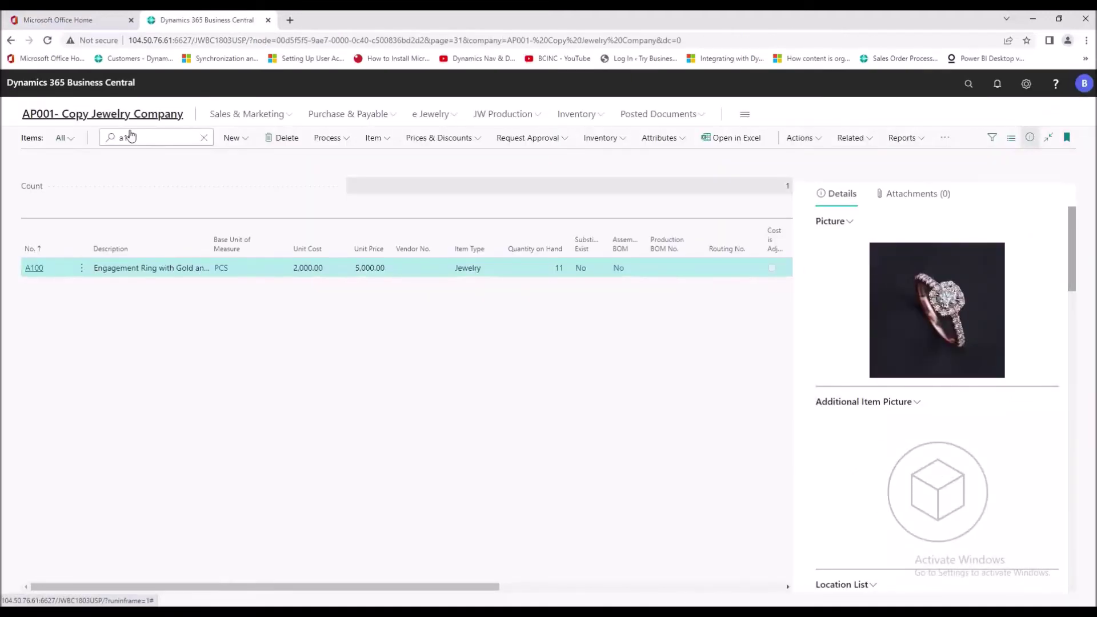
- Go to the home page, view the Sales Memo Orders list and open the Purchase Memo Orders list
click(130, 124)
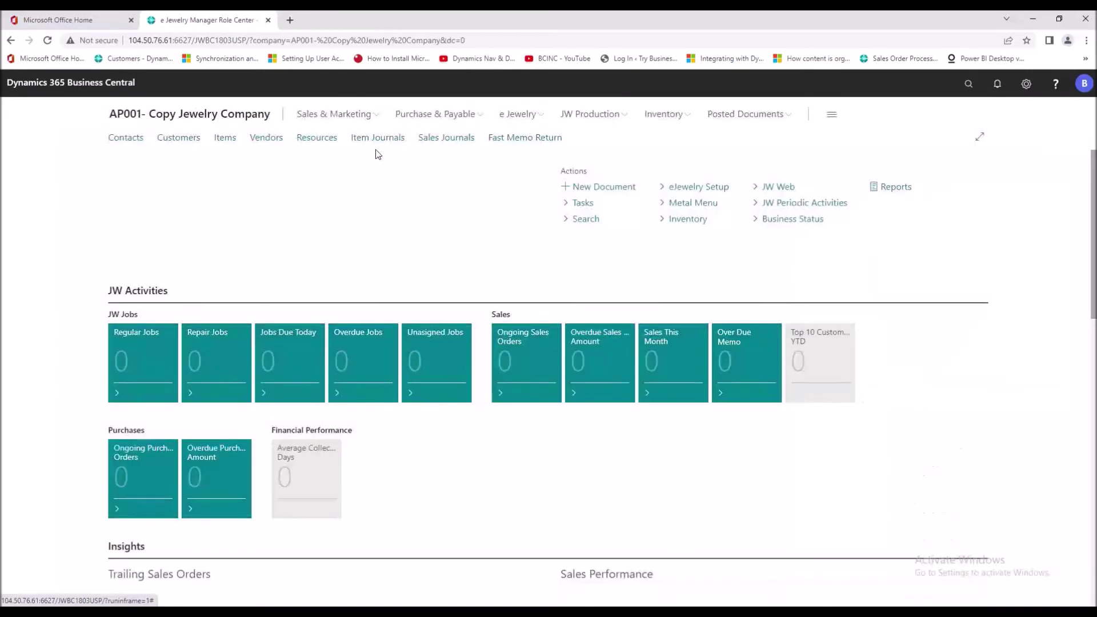
click(362, 116)
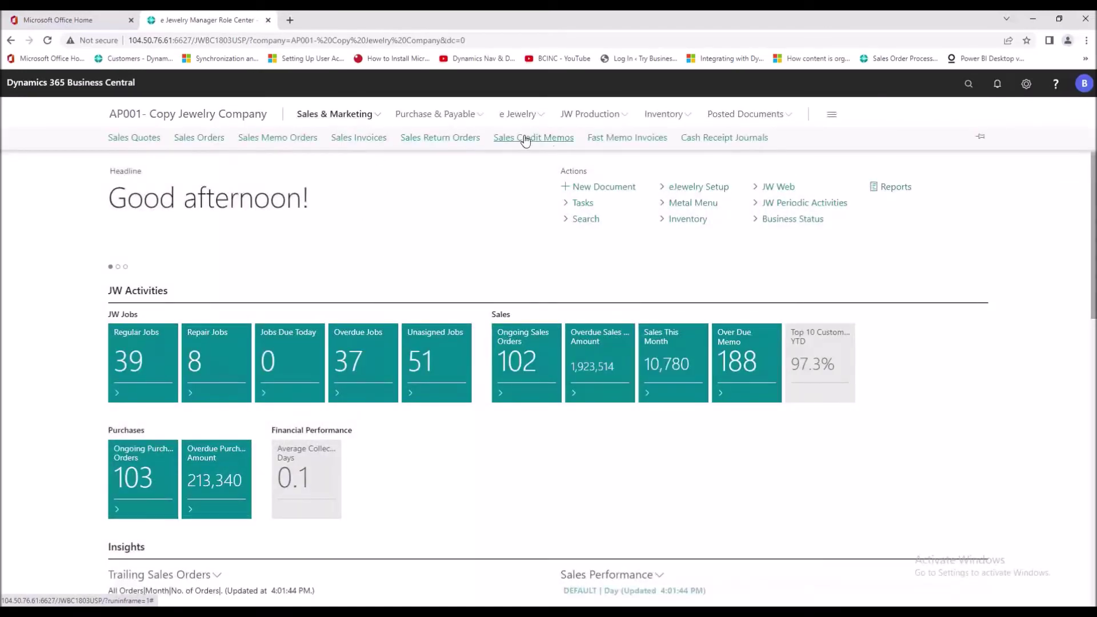
click(288, 139)
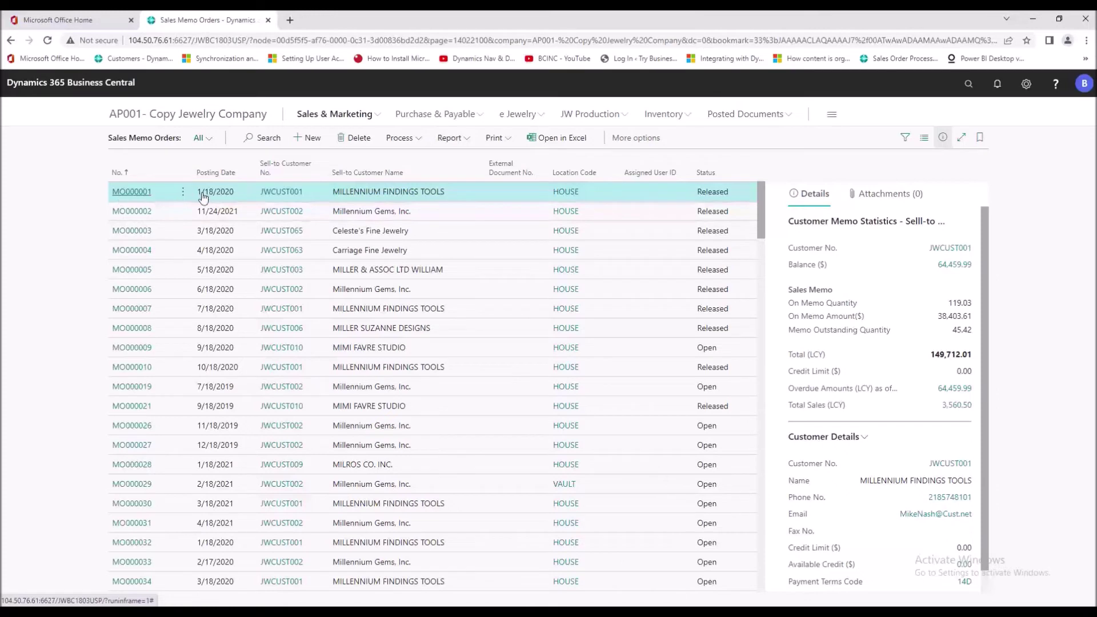
click(425, 117)
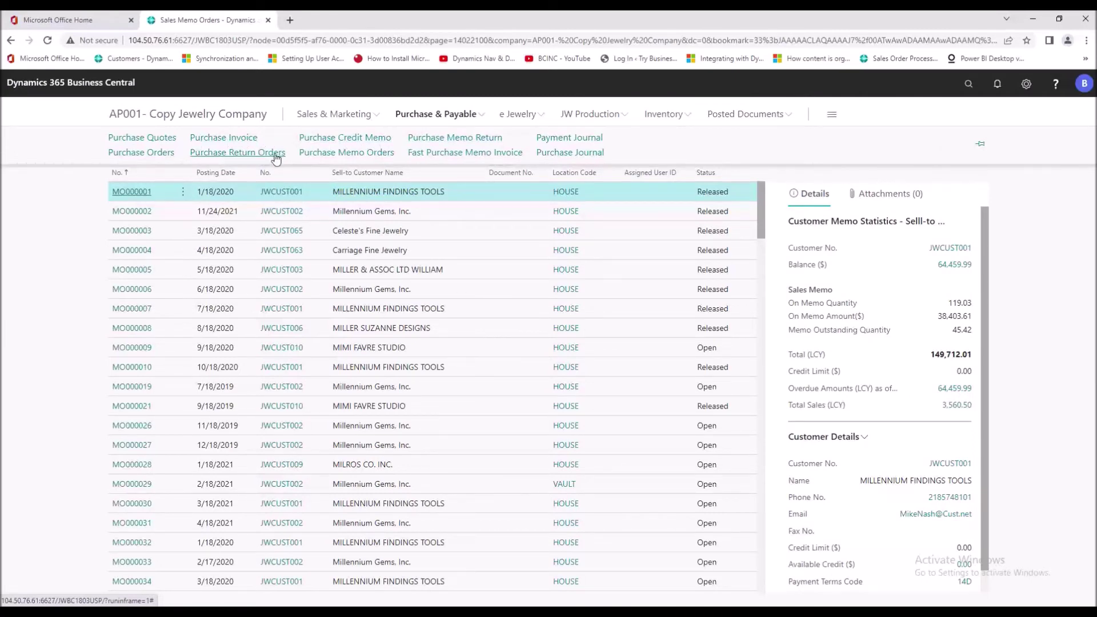
click(318, 153)
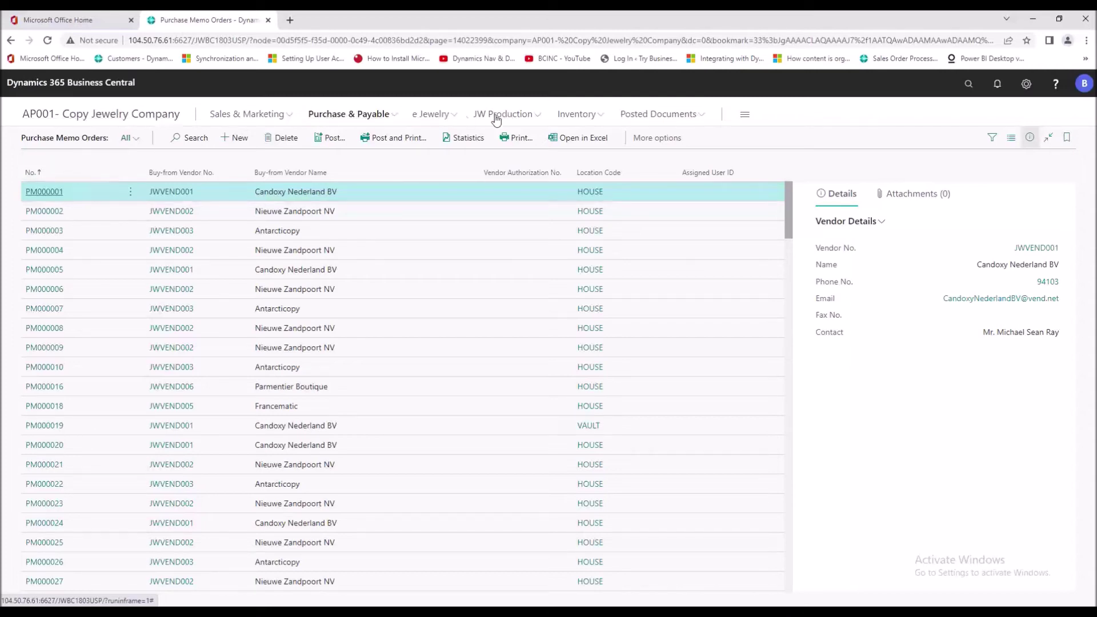
- Open catalog CAT0009 from the e Jewelry catalogs list and examine its field chooser and gemstone item lines
click(437, 115)
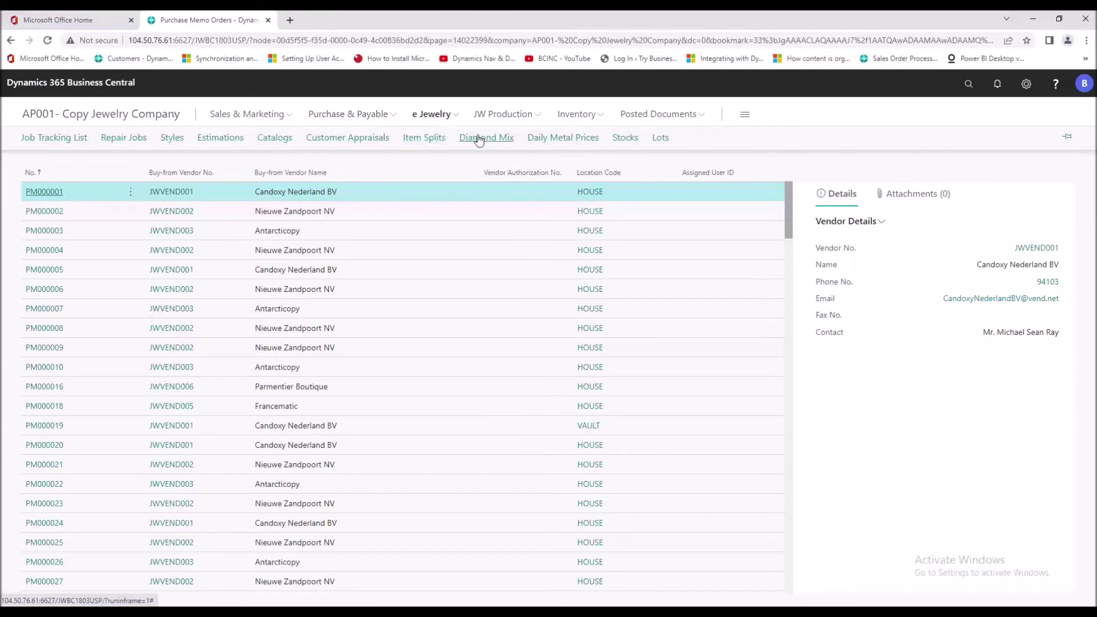
click(272, 138)
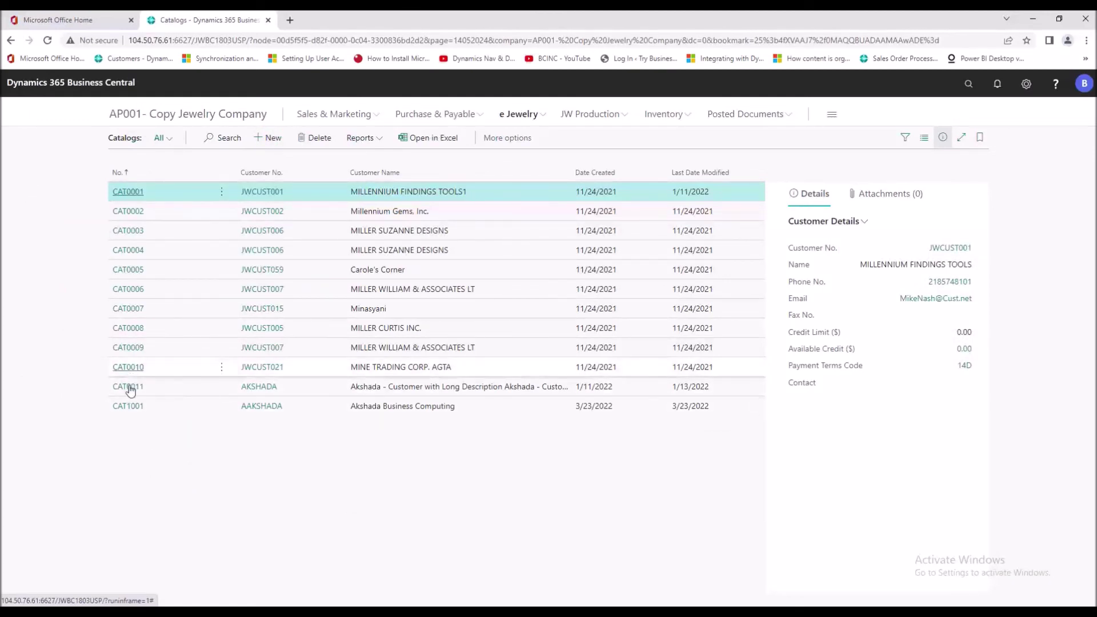
click(129, 348)
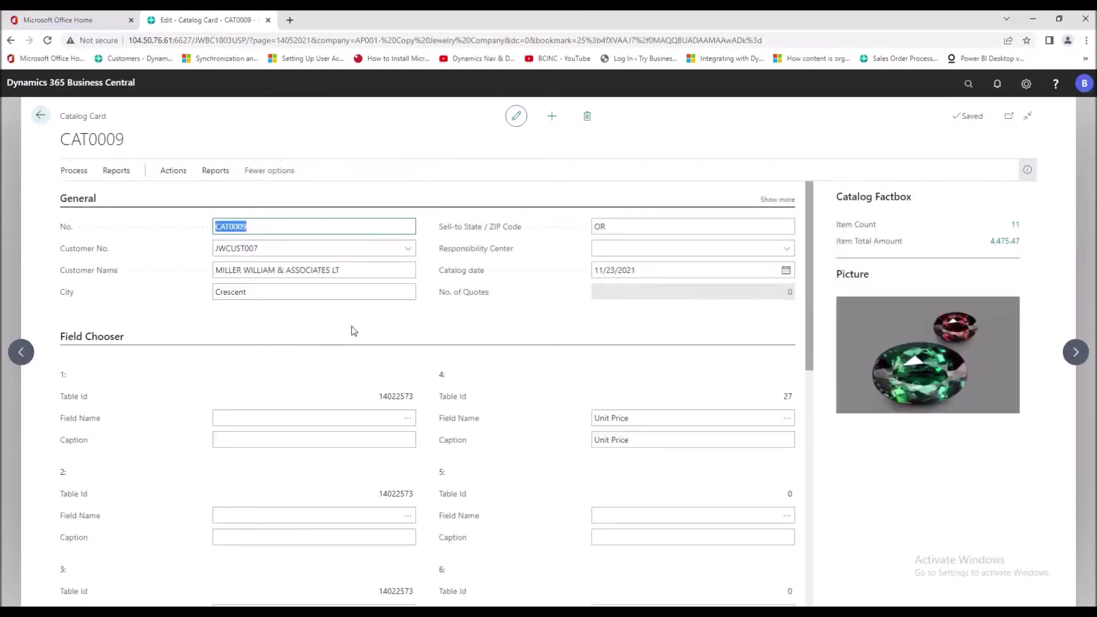
drag(807, 306, 789, 523)
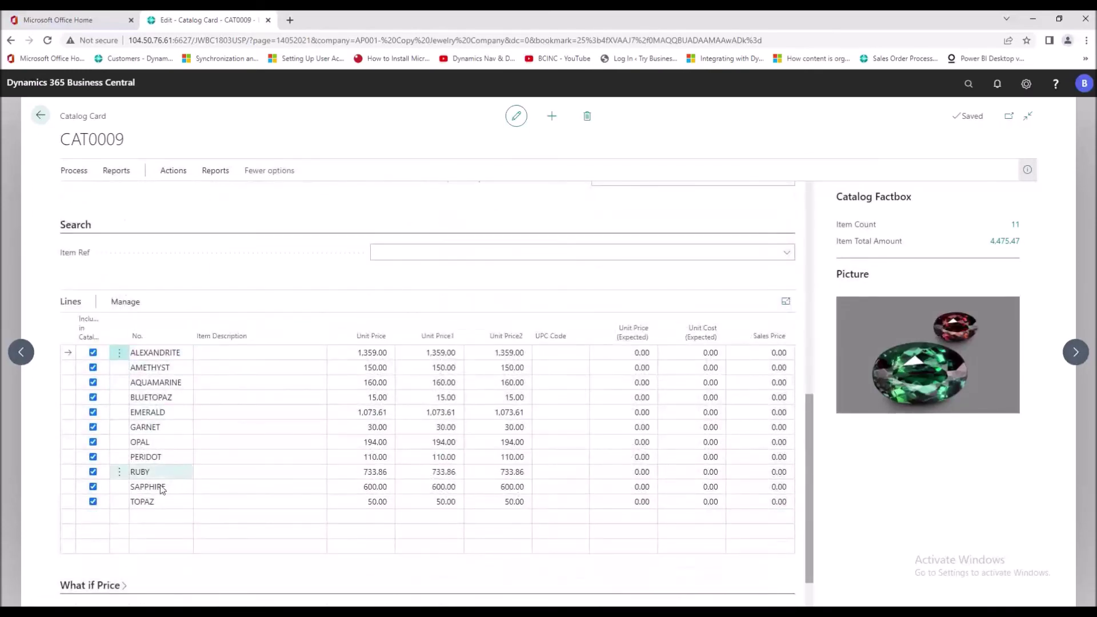
drag(803, 436, 804, 194)
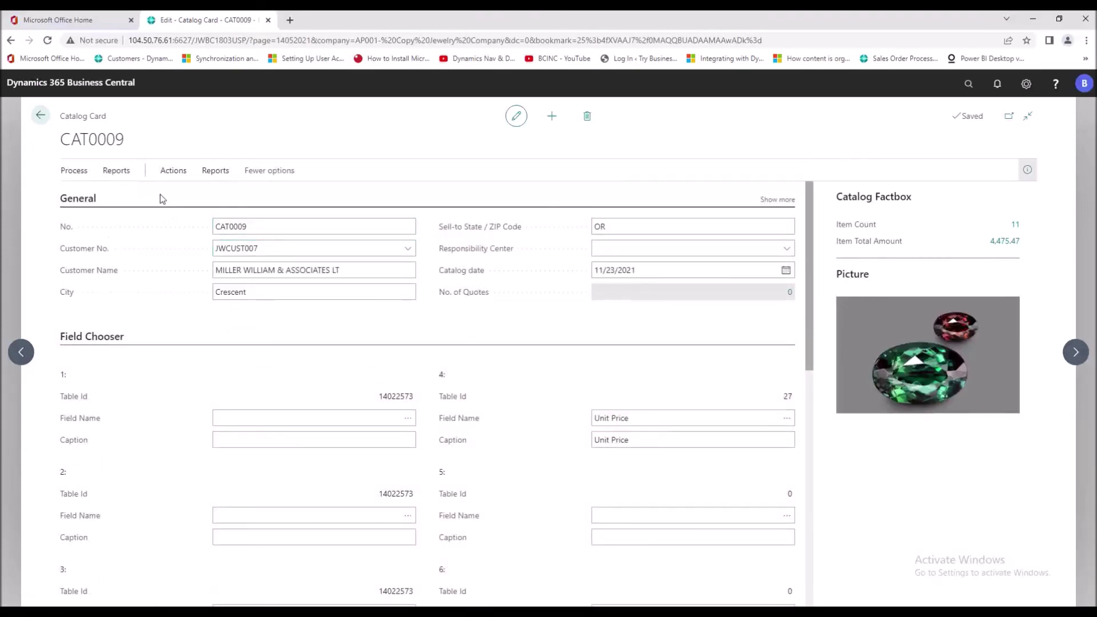
- Preview the Item Catalog New report for catalog CAT0009, close the preview and return to the catalogs list
click(114, 171)
click(106, 195)
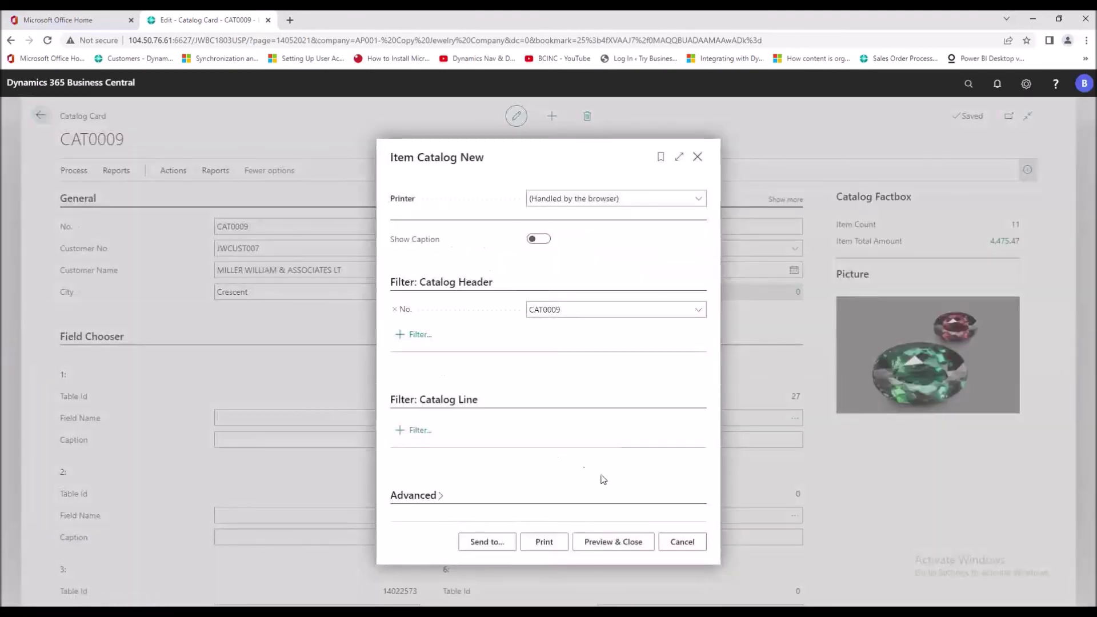
click(612, 538)
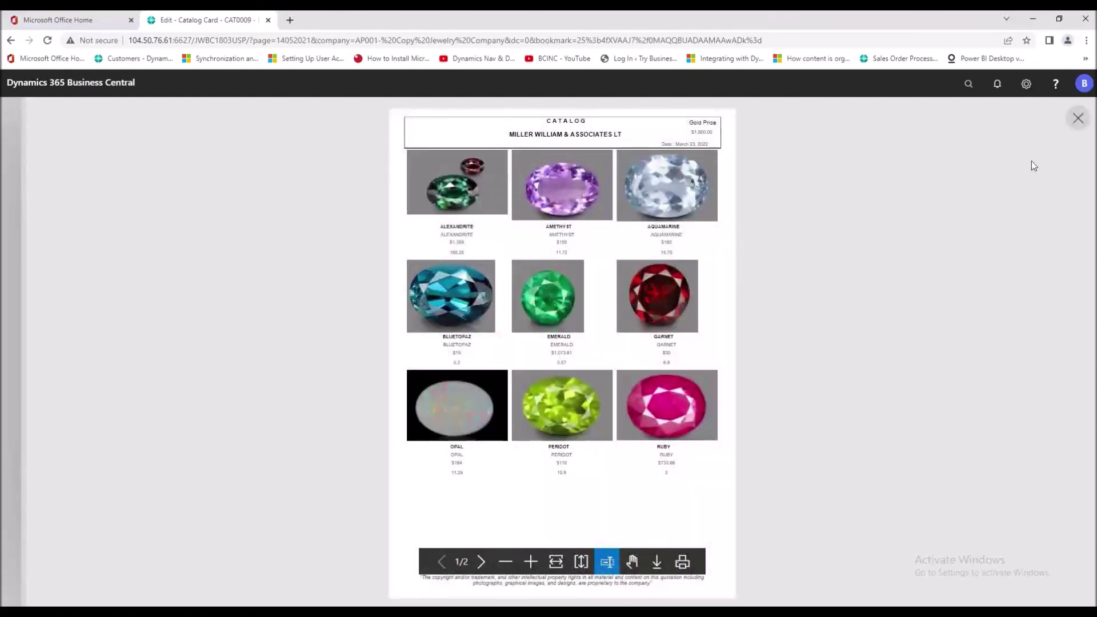
click(1077, 123)
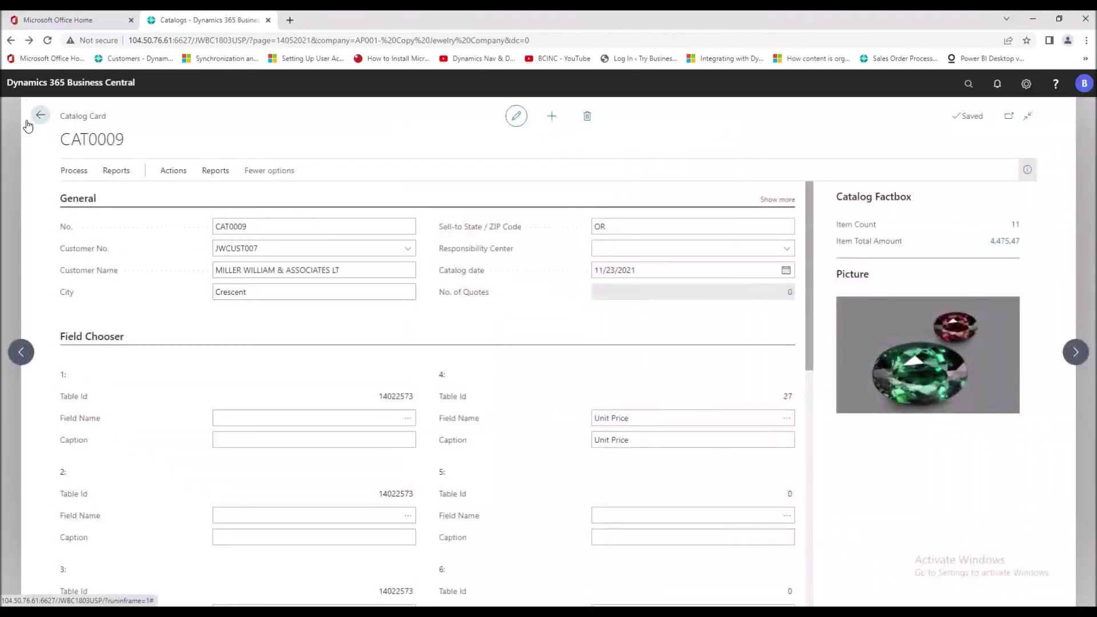
click(35, 118)
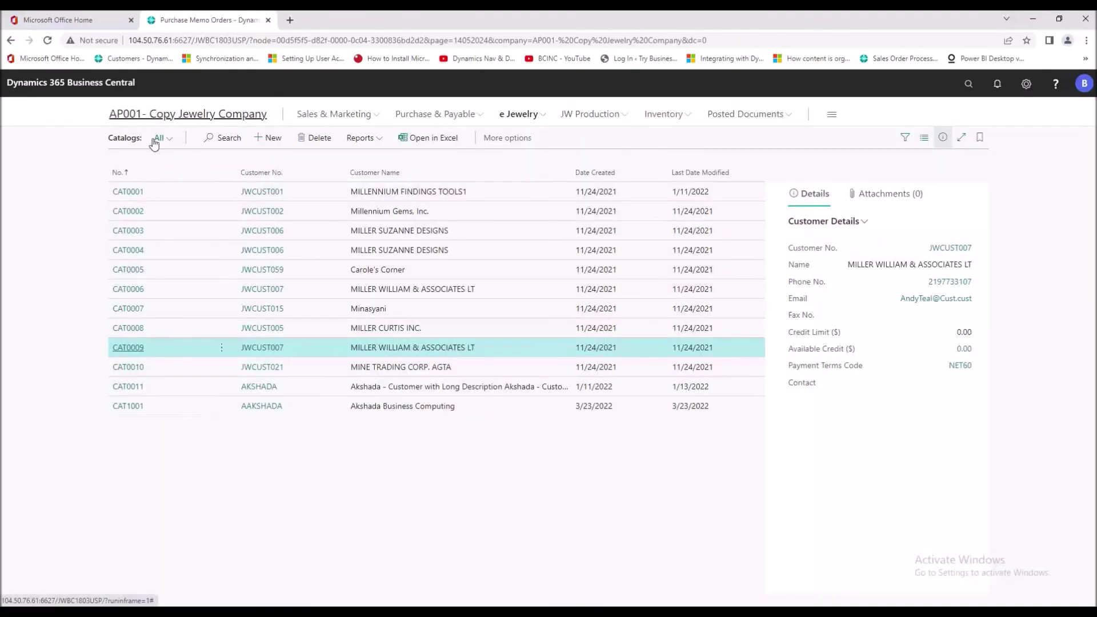